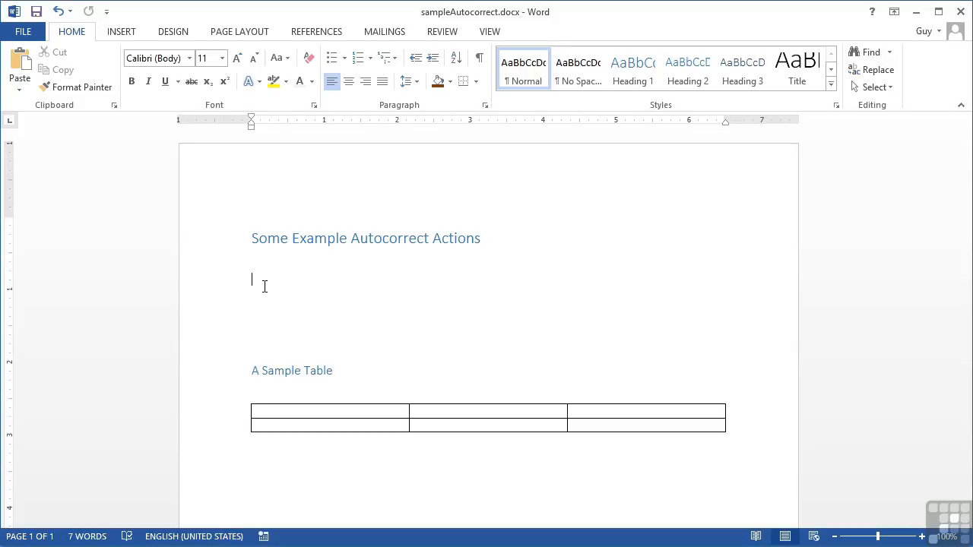
Type 'THe', a first name with two leading capitals, and 'SUPerslow' on three lines.
type("THe")
key("Return")
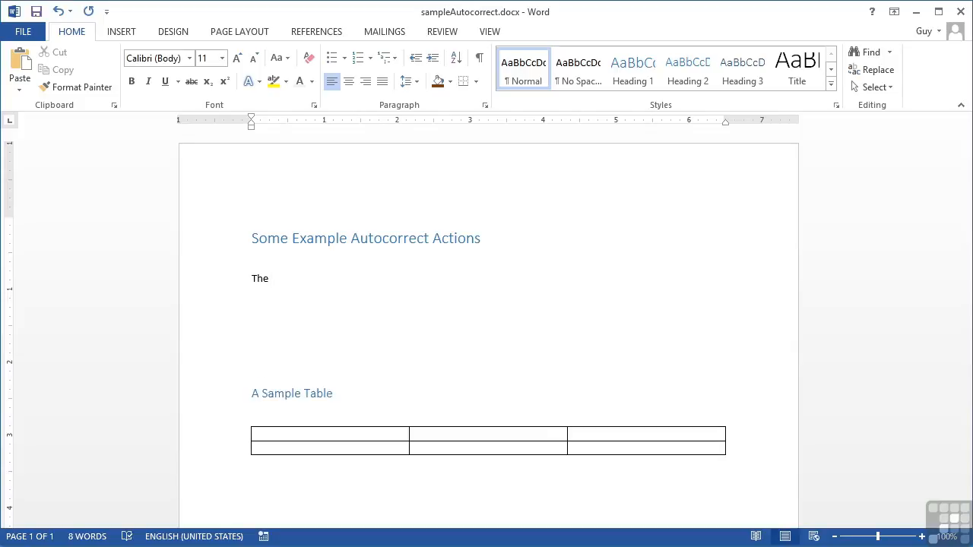
type("AMelia")
key("Return")
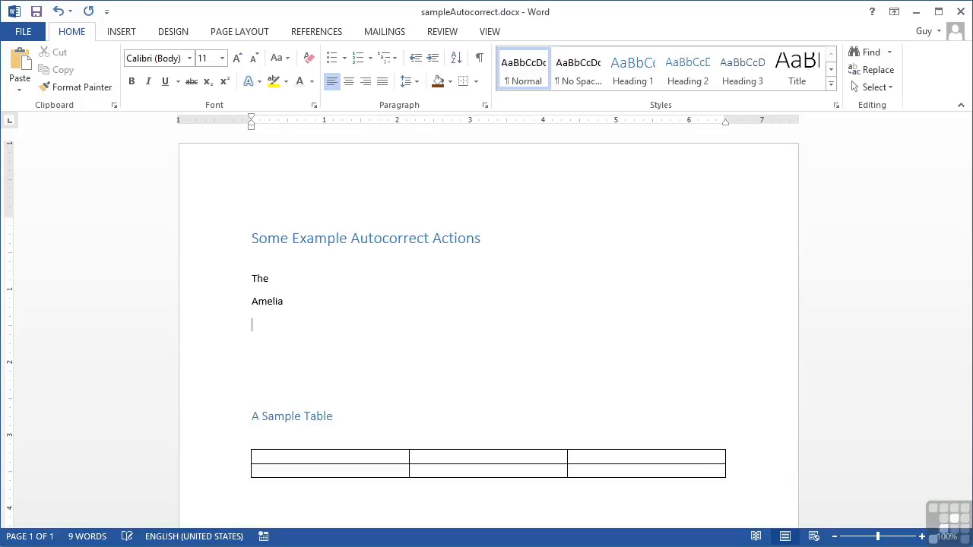
type("SUP")
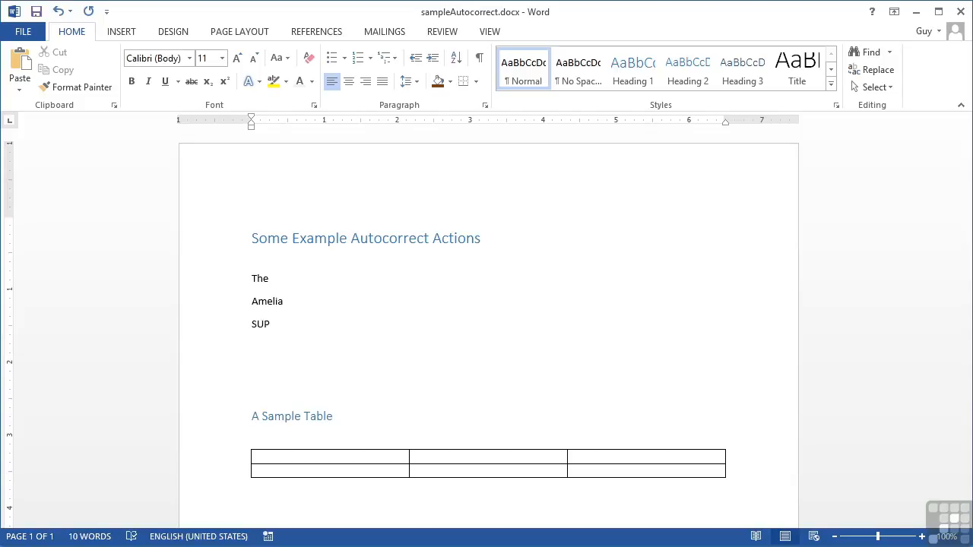
type("erslow")
Add 'IDs' on the line after SUPerslow, followed by a blank line.
key("Return")
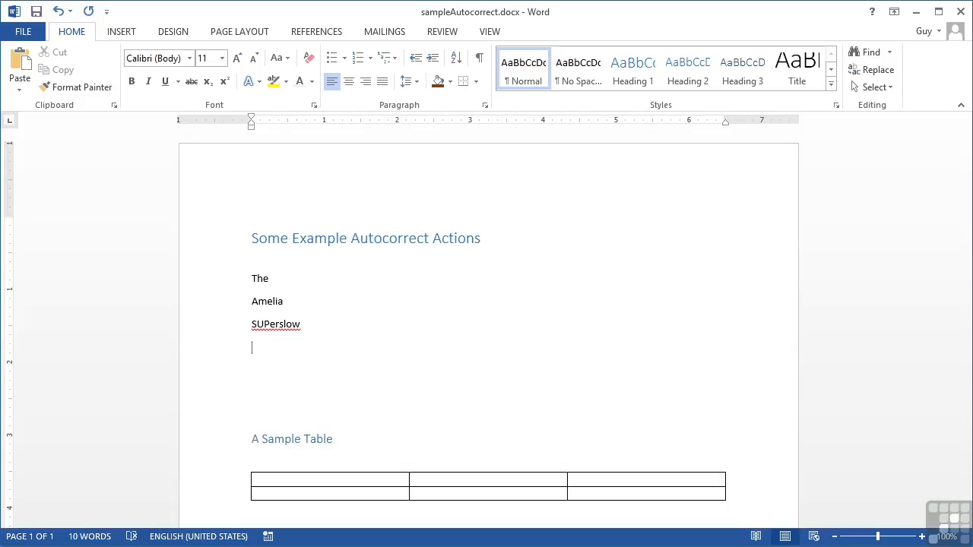
type("IDs")
key("Return")
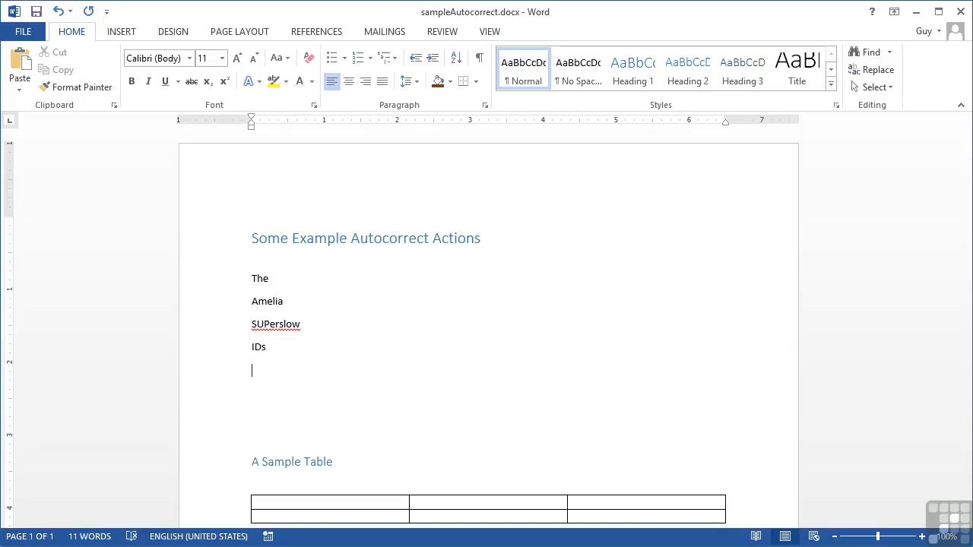
Type 'this is the first line. somebody has been lazy!' so both sentence starts get capitalised.
type("this")
type("is the first line.")
type("somebody")
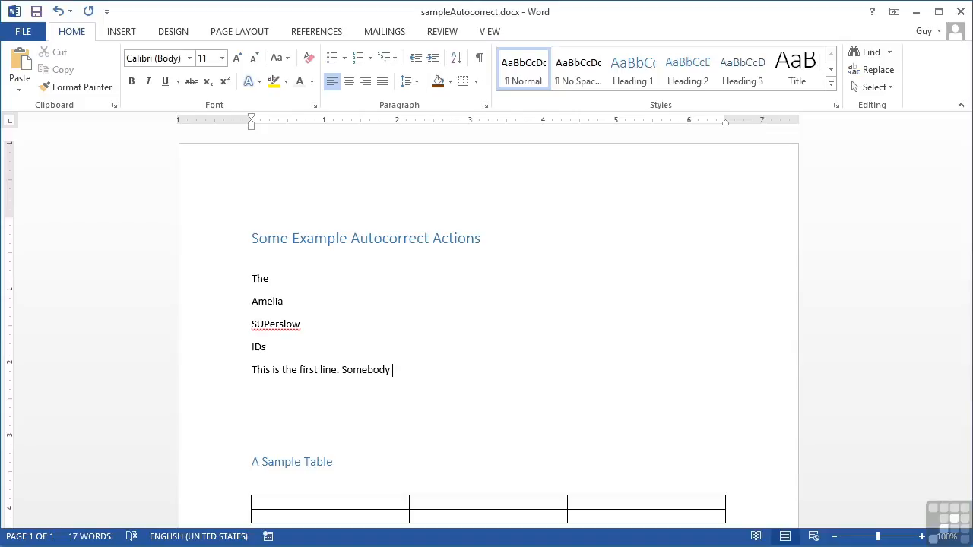
type("has been lazy!")
Fill the table's first row with 'name' and two lowercase first names.
scroll(291, 345, "down", 2)
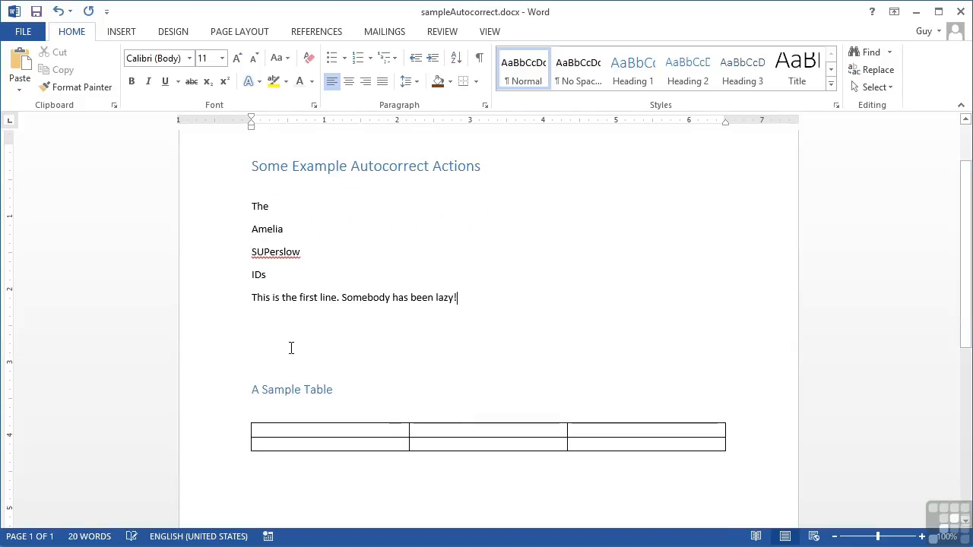
left_click(297, 431)
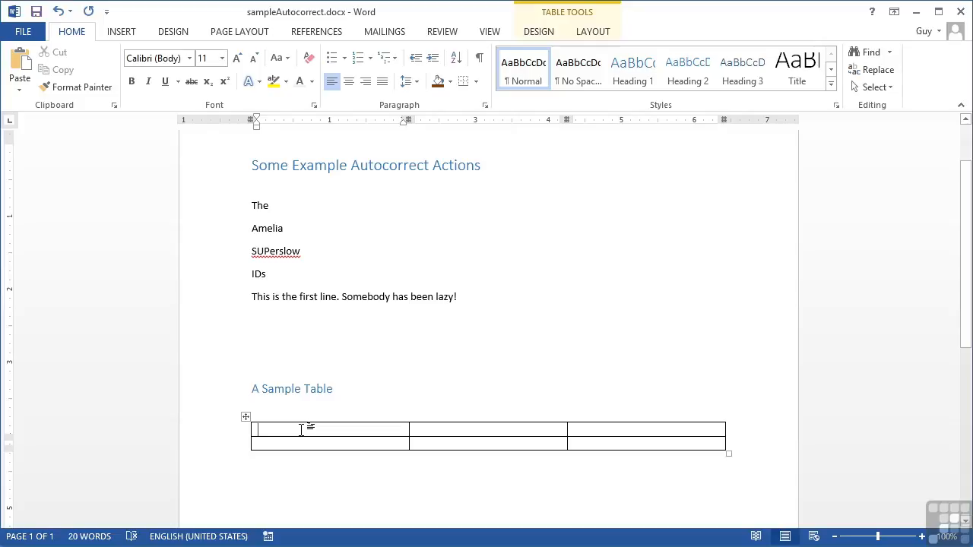
type("name")
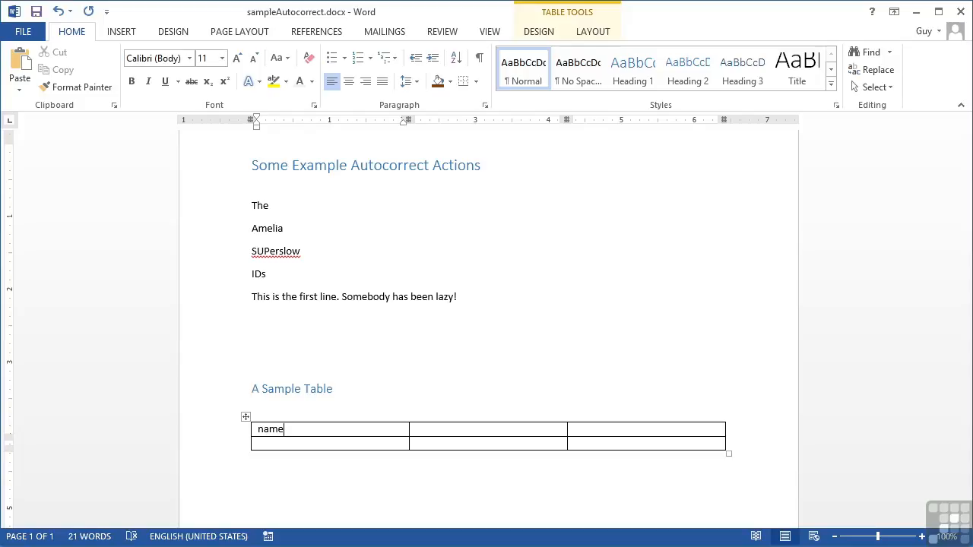
key("Tab")
type("michea")
type("l")
key("Tab")
type("guy")
Fill the second row with 'This is horrid', 'how can i', 'survive', then add an empty row.
key("Tab")
type("This is horrid")
key("Tab")
type("how can i")
key("Tab")
type("survive")
key("Tab")
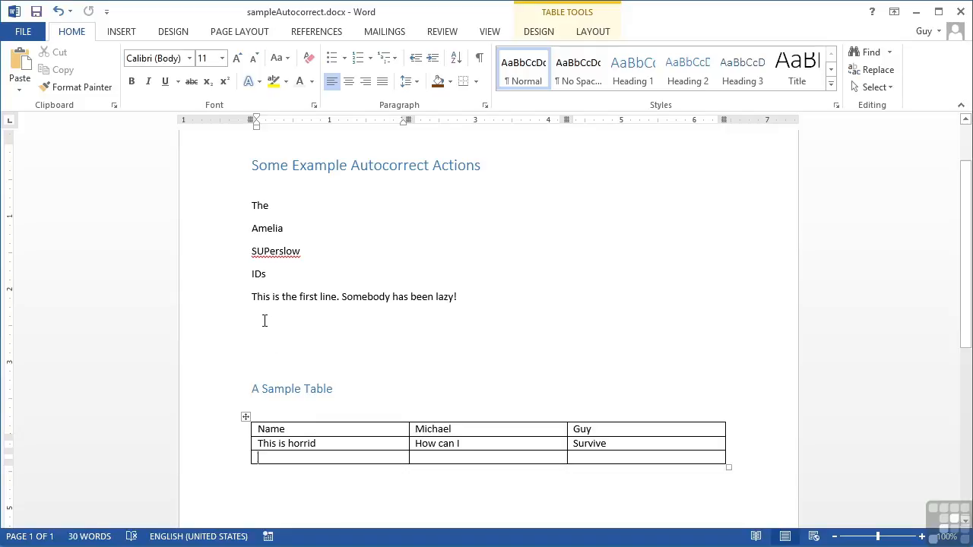
On the empty line, type 'today ismonday and tomorrow is tuesday. What about months? We are now in september.'.
left_click(265, 324)
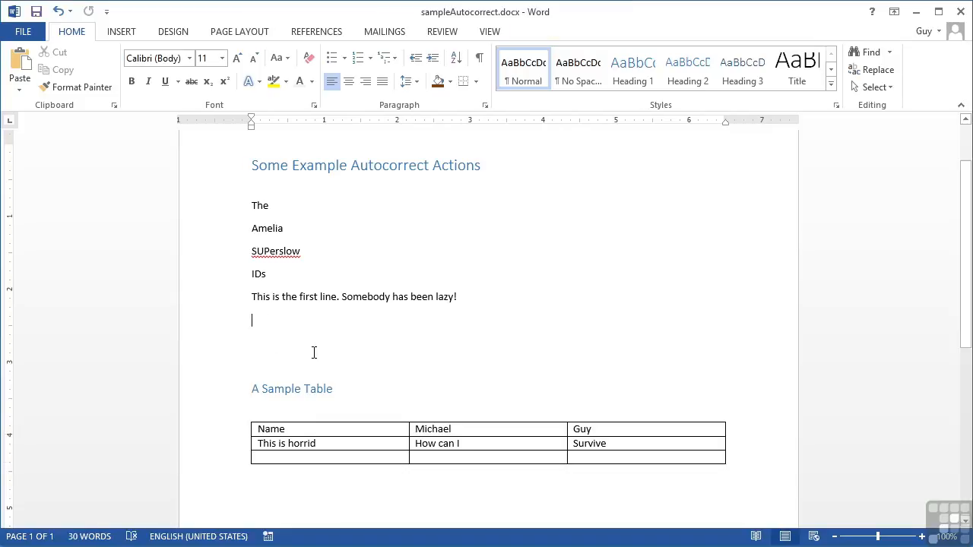
type("to")
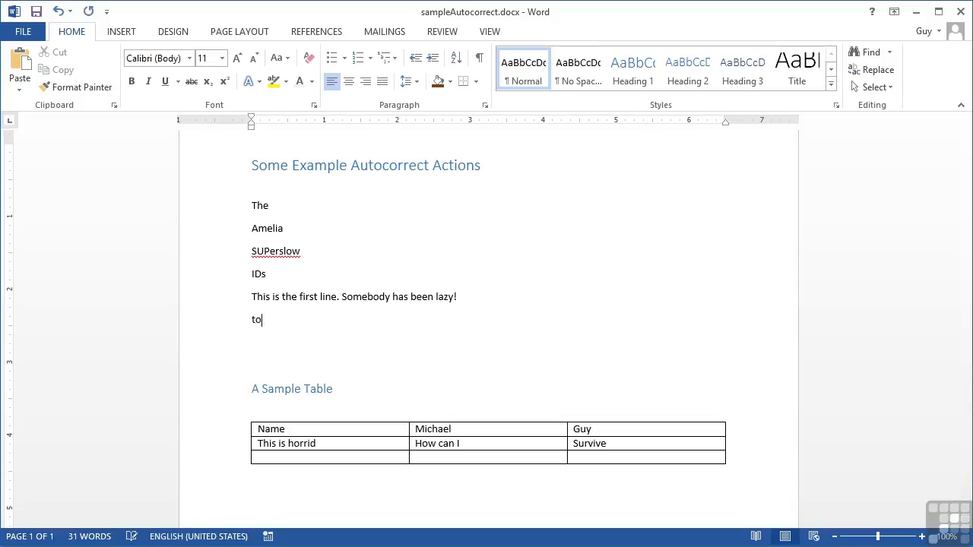
type("day ismonday and ")
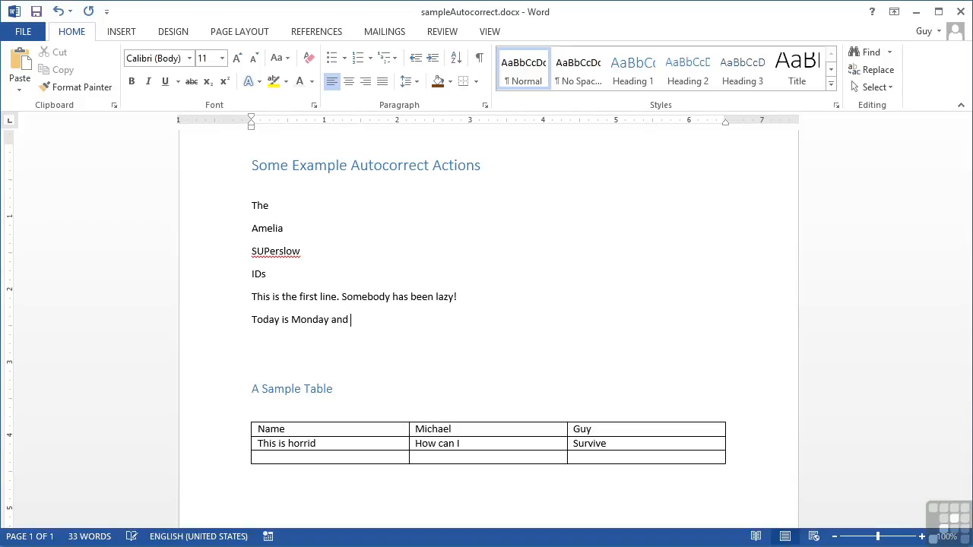
type("tomorrow is tuesday")
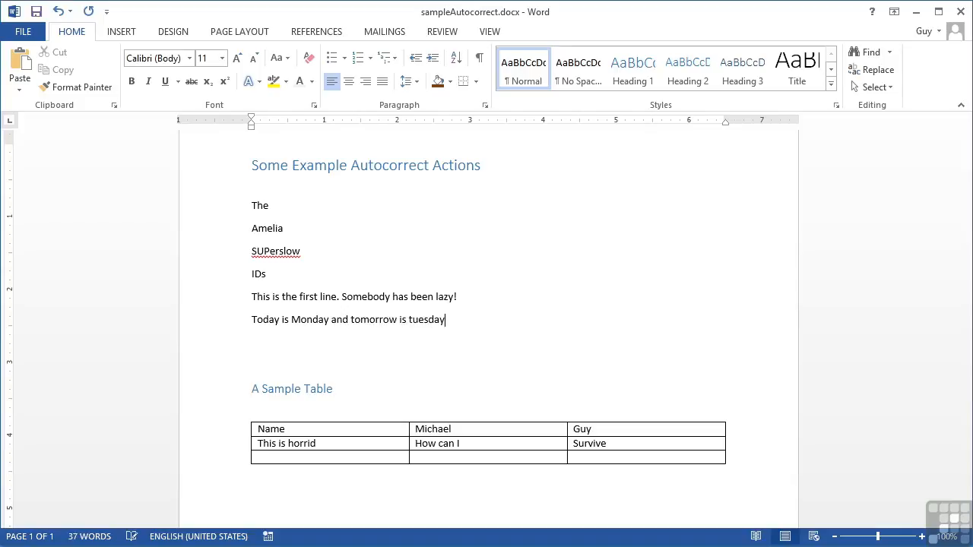
type(".")
type("What abou")
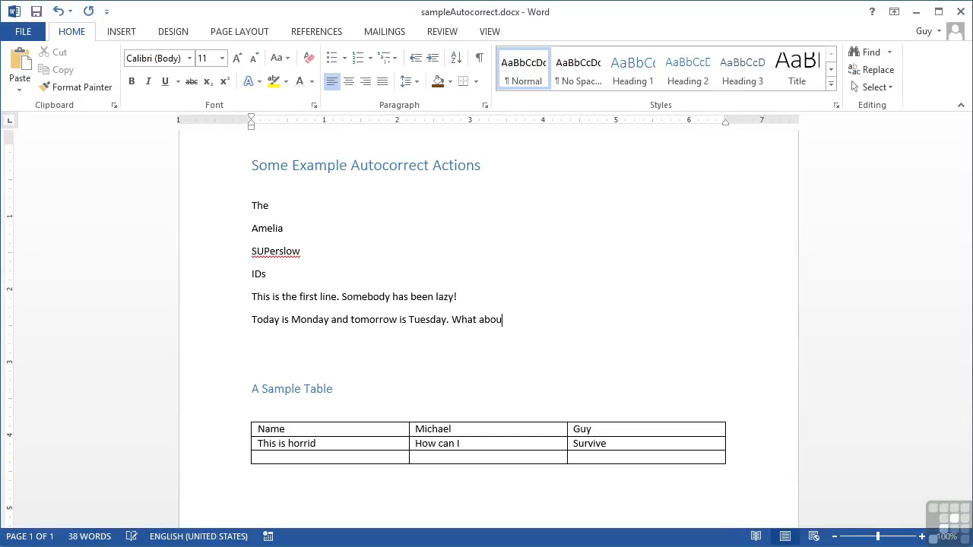
type("t months?")
type("We are now in september")
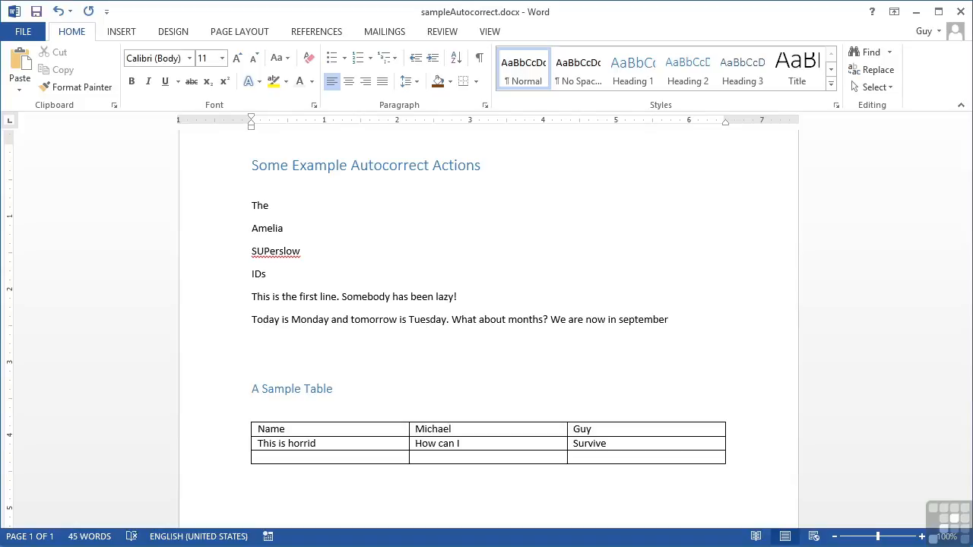
type(".")
Add a 'tHIS' line and a full name typed with inverted caps, both auto-corrected.
key("Return")
key("Return")
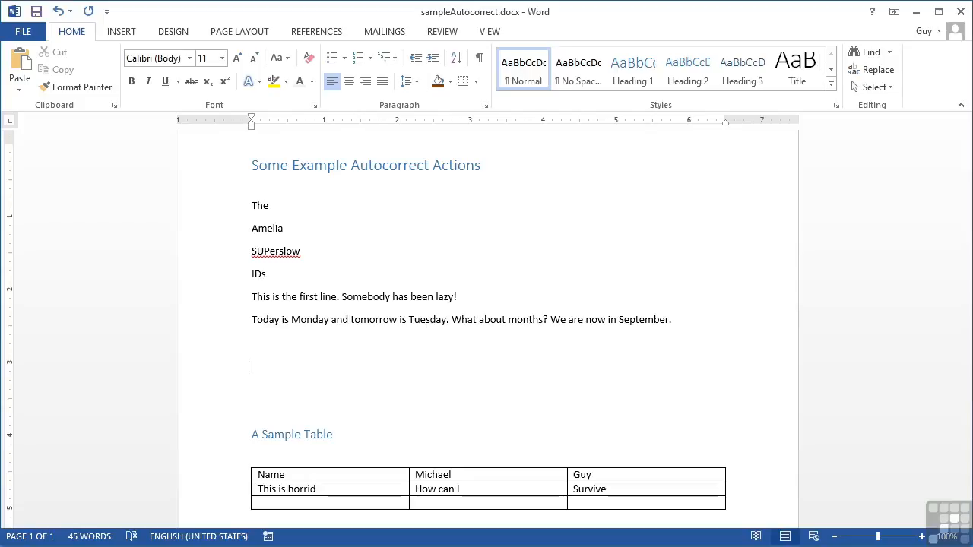
type("tHIS")
key("Return")
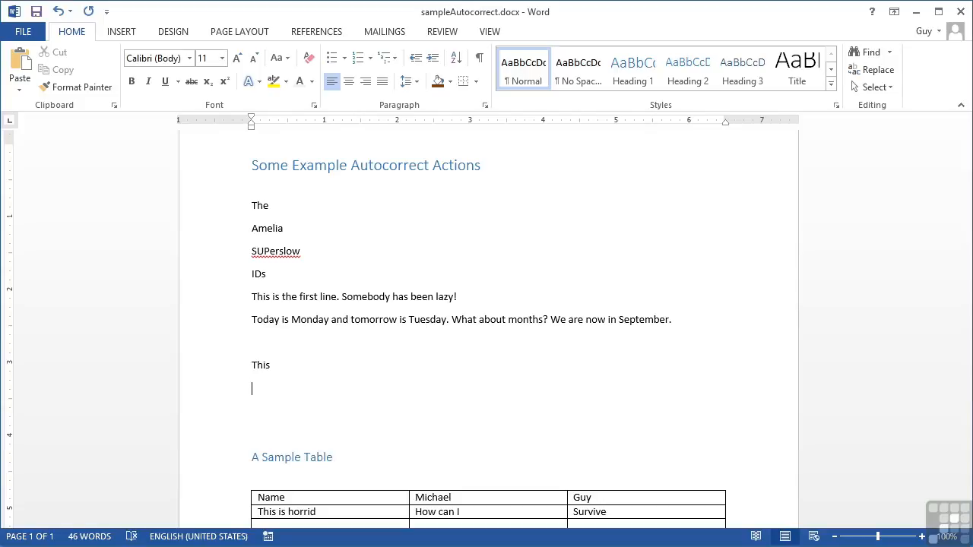
After blank lines, type 'I can amke' so it corrects to 'I can make'.
key("Return")
key("Return")
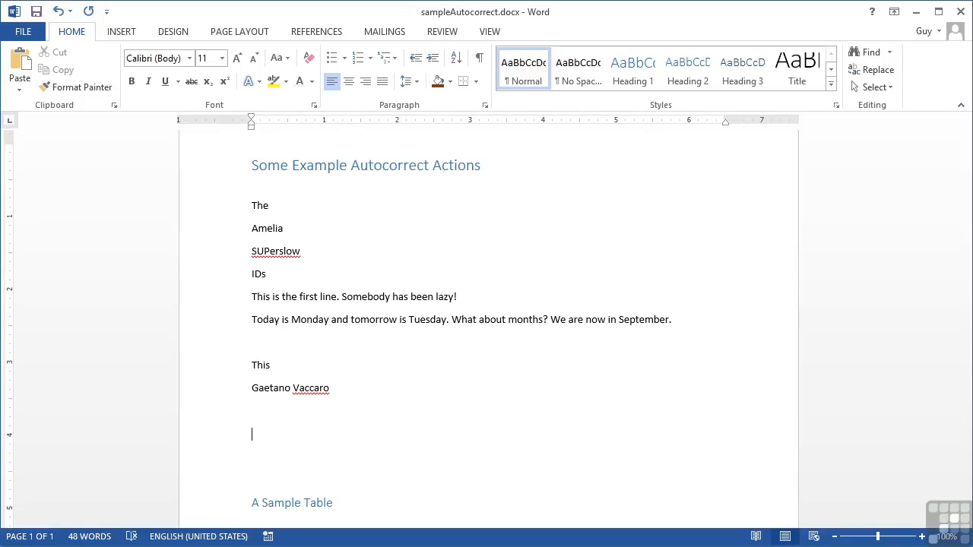
type("I")
type(" can ")
type("amke")
Continue with 'cakes adn acheive the list of iems for the birthday.' so 'adn' becomes 'and'.
type("cakes ad")
type("nd")
type(" ach")
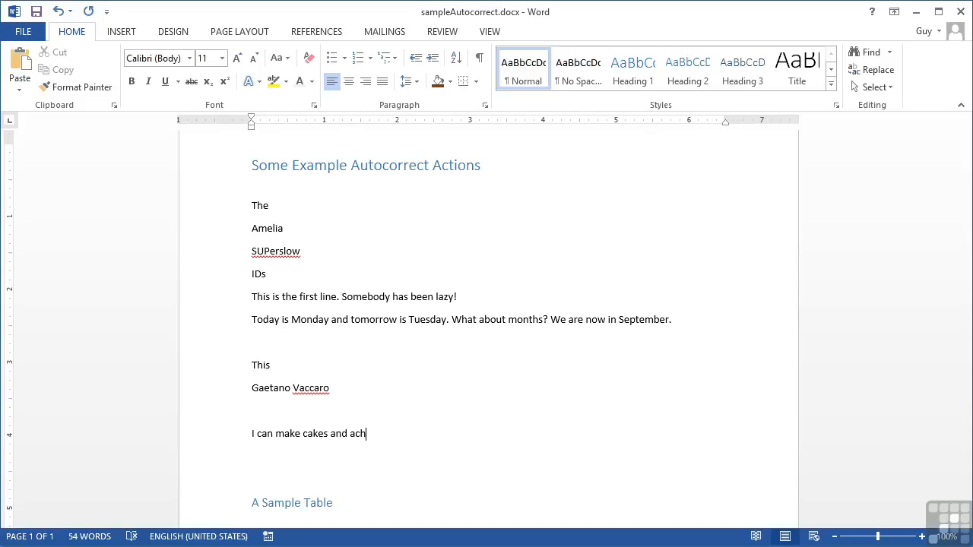
type("eive the list of iems ")
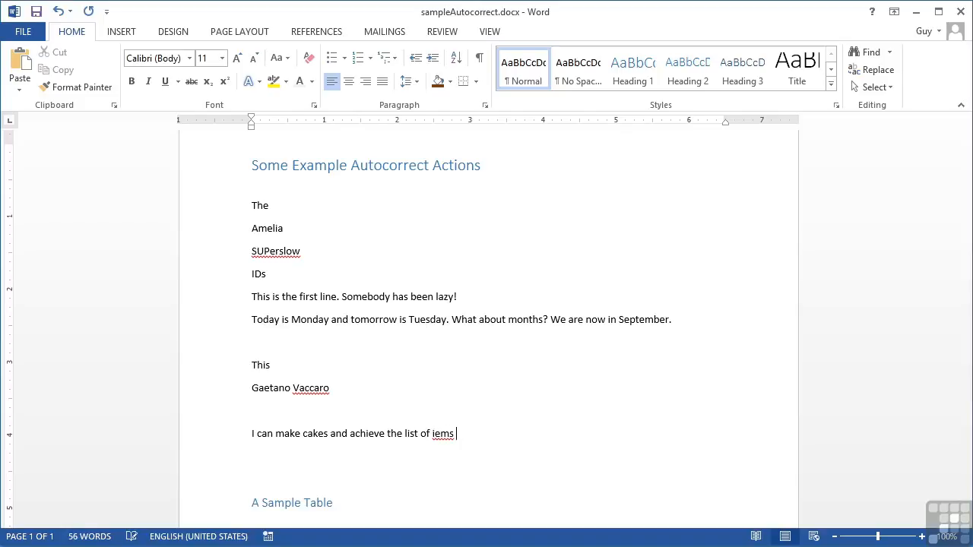
type("for the birthday.")
After a blank line, type '(c) :) (r)' to get ©, ☺ and ®.
key("Return")
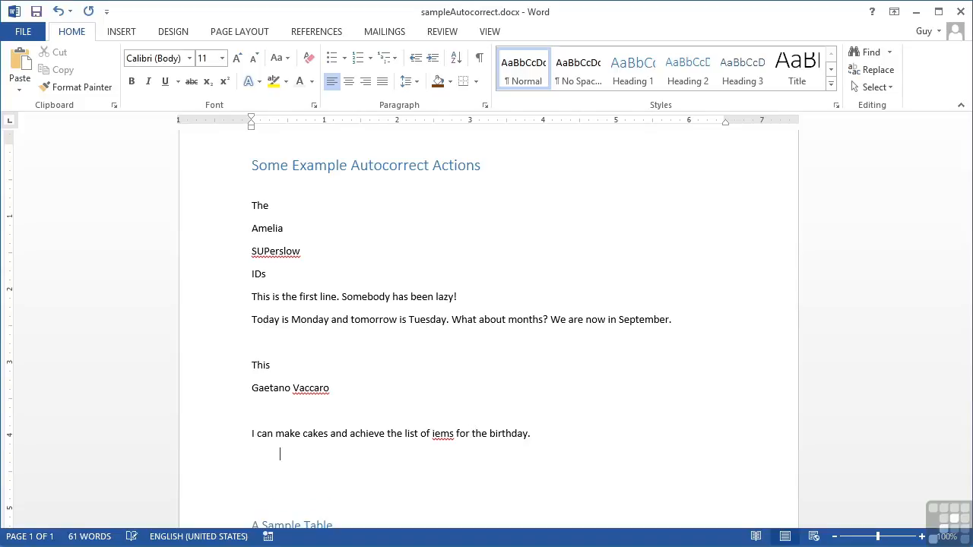
key("Return")
type("(c) :)")
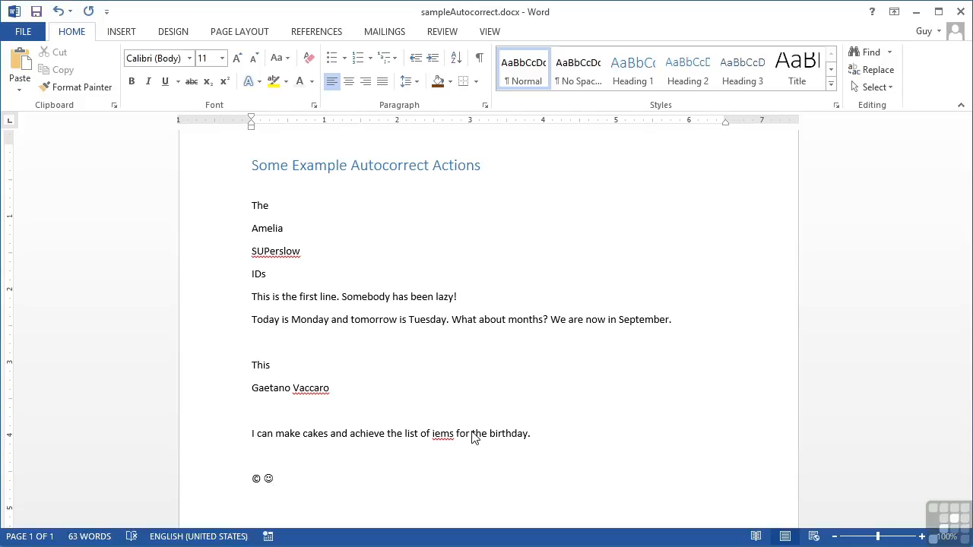
type(" (r)")
On a new line, type '1st' so its suffix becomes superscript.
key("Return")
type("1st")
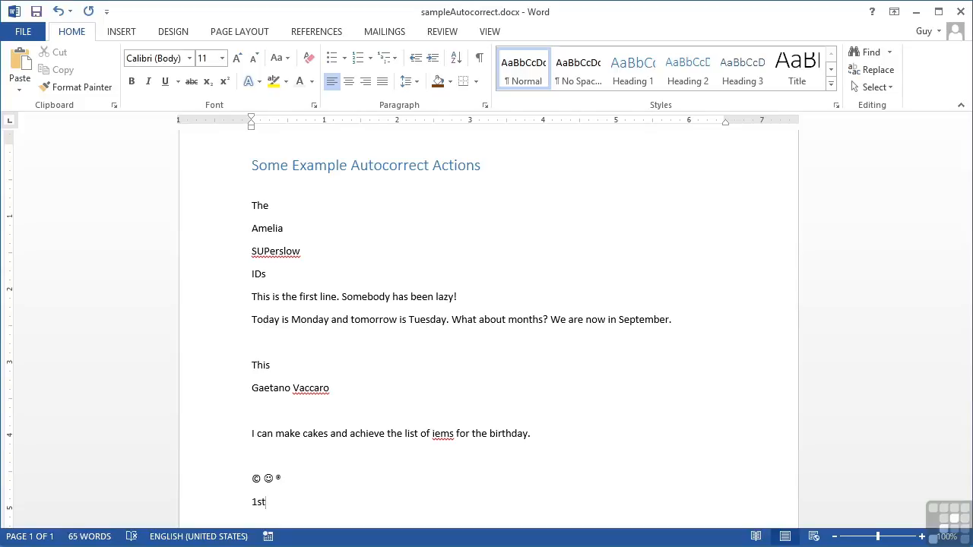